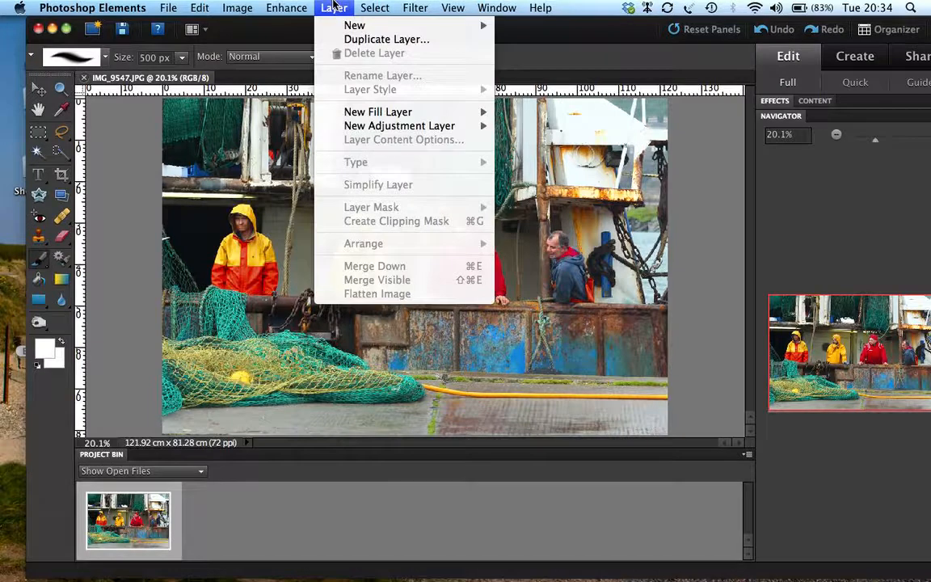
Step: Add a Gradient Map adjustment layer with the default name and apply the black-to-white gradient to it
{"action": "mouse_move", "coordinate": [407, 132]}
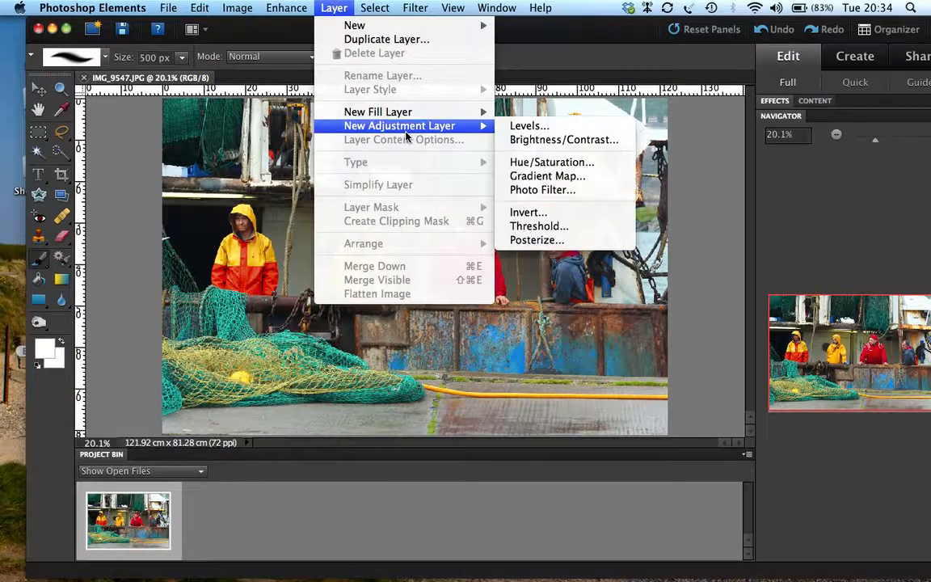
{"action": "left_click", "coordinate": [535, 177]}
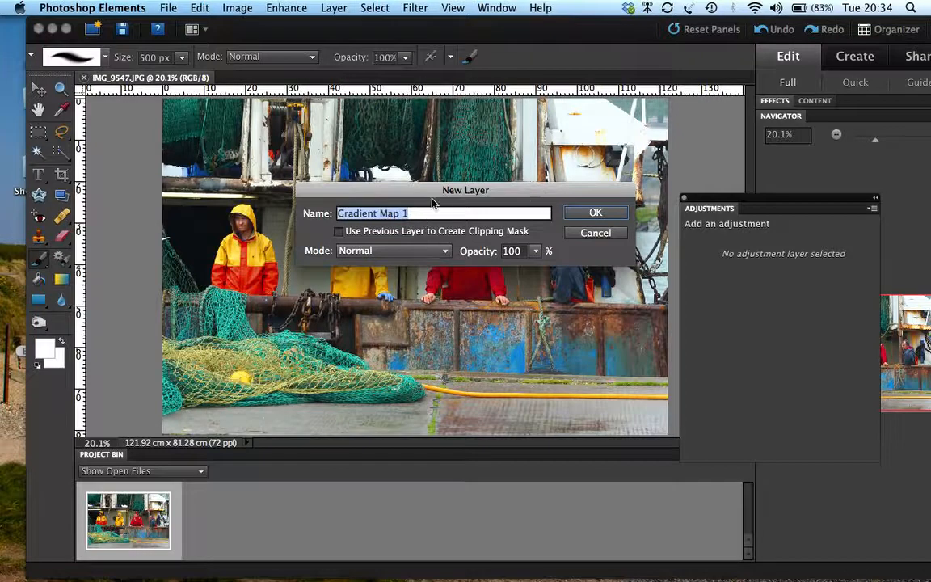
{"action": "left_click", "coordinate": [595, 213]}
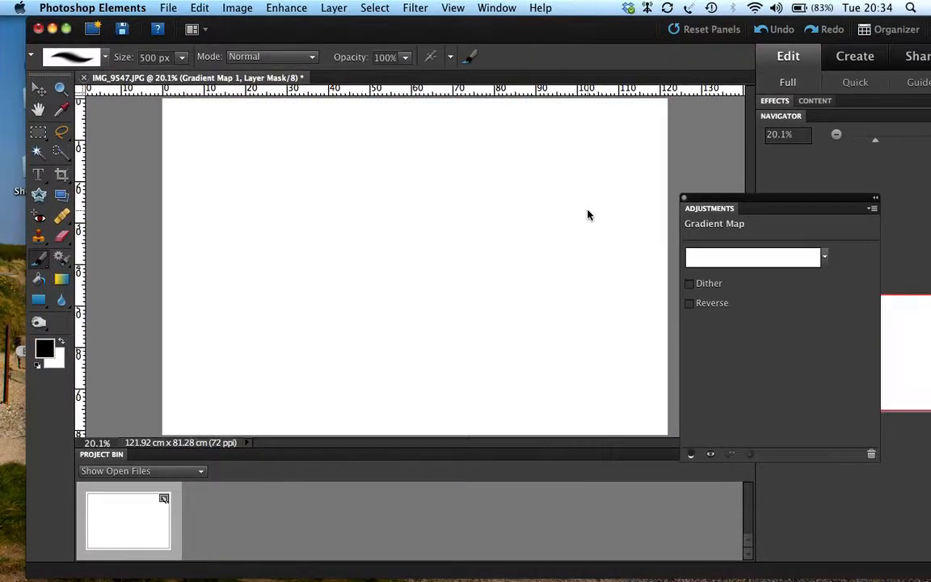
{"action": "left_click", "coordinate": [825, 258]}
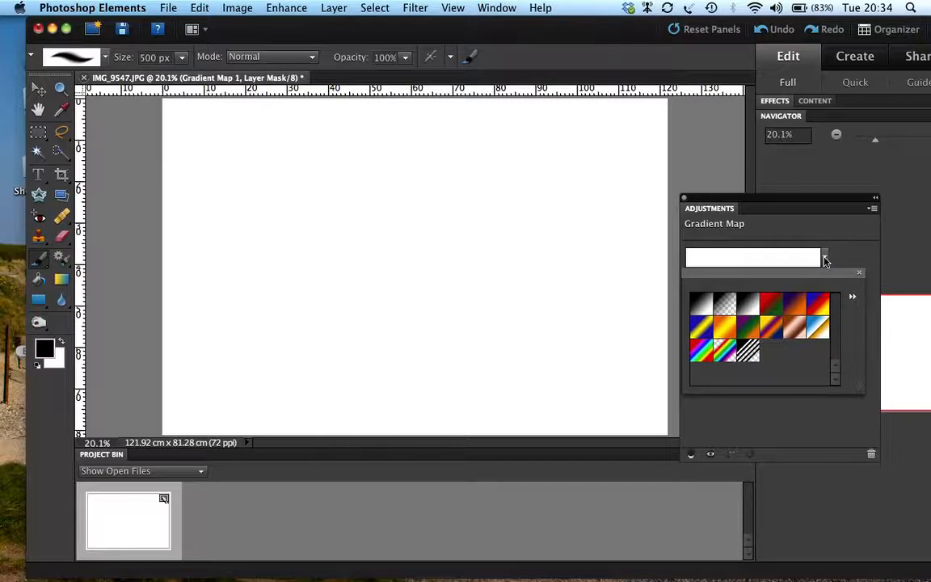
{"action": "left_click", "coordinate": [750, 305]}
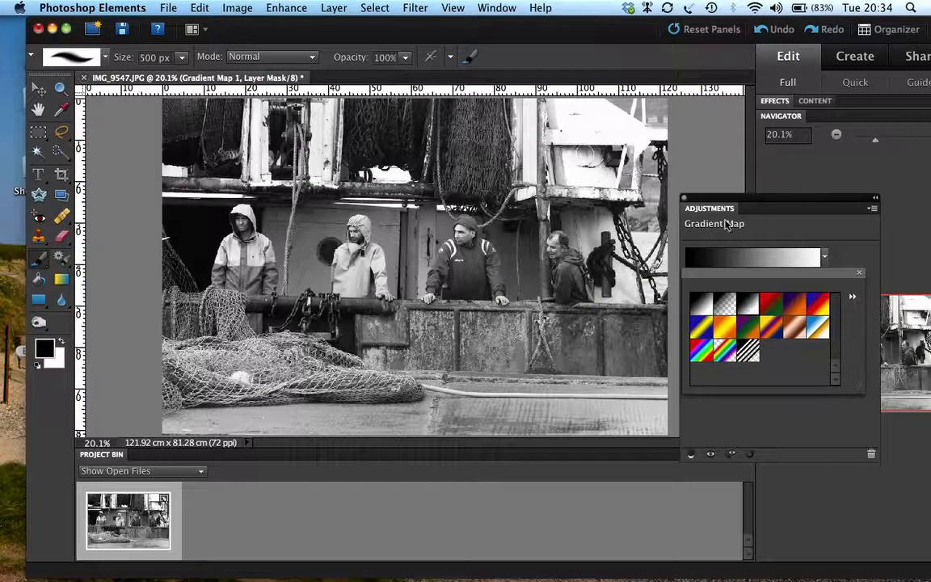
{"action": "left_click", "coordinate": [684, 200]}
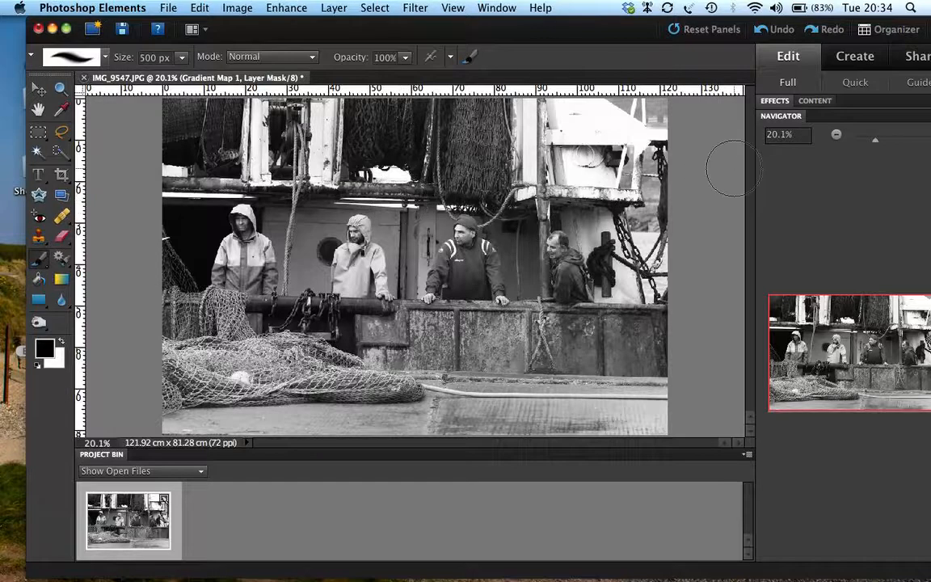
Step: Show the layers and set the gradient map layer's blend mode to Overlay with 35% opacity
{"action": "left_click", "coordinate": [495, 6]}
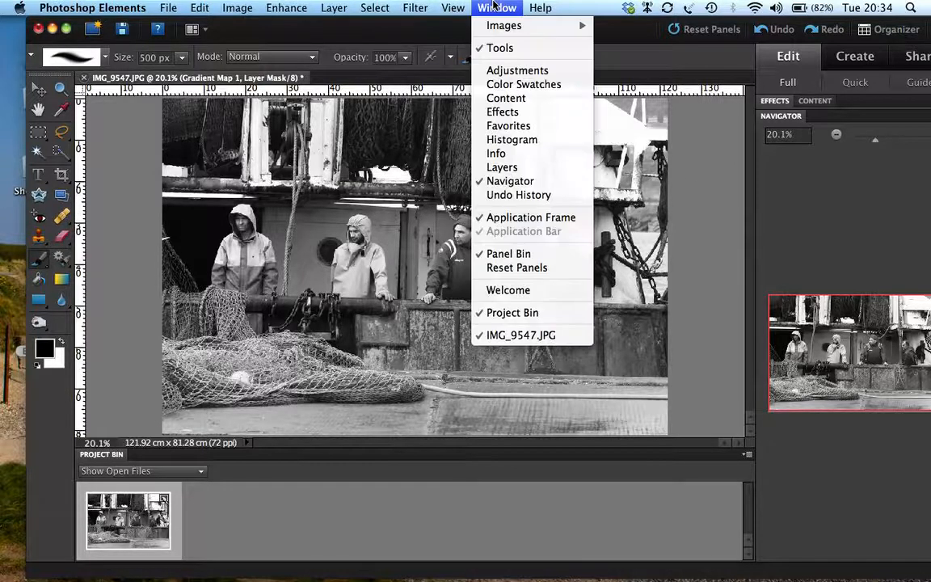
{"action": "left_click", "coordinate": [526, 169]}
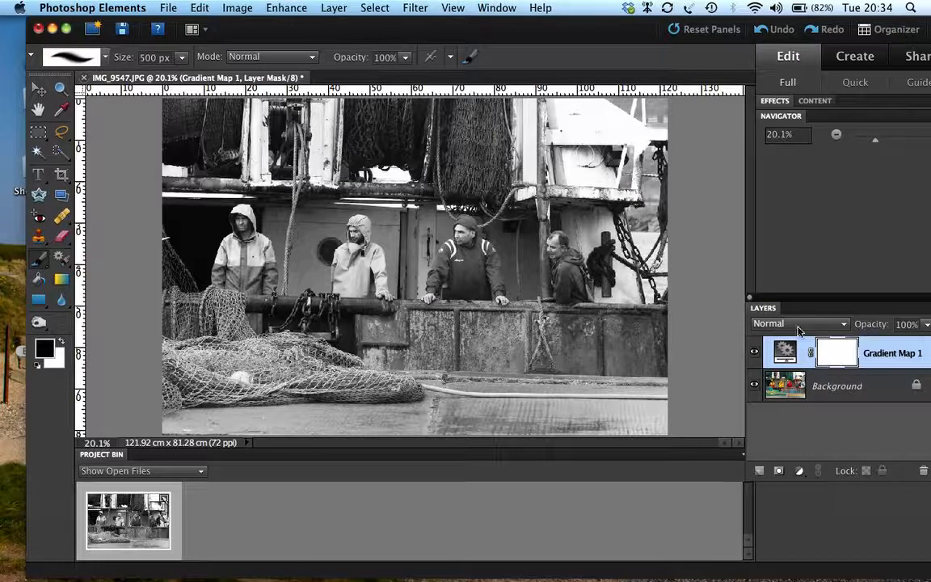
{"action": "left_click", "coordinate": [800, 326]}
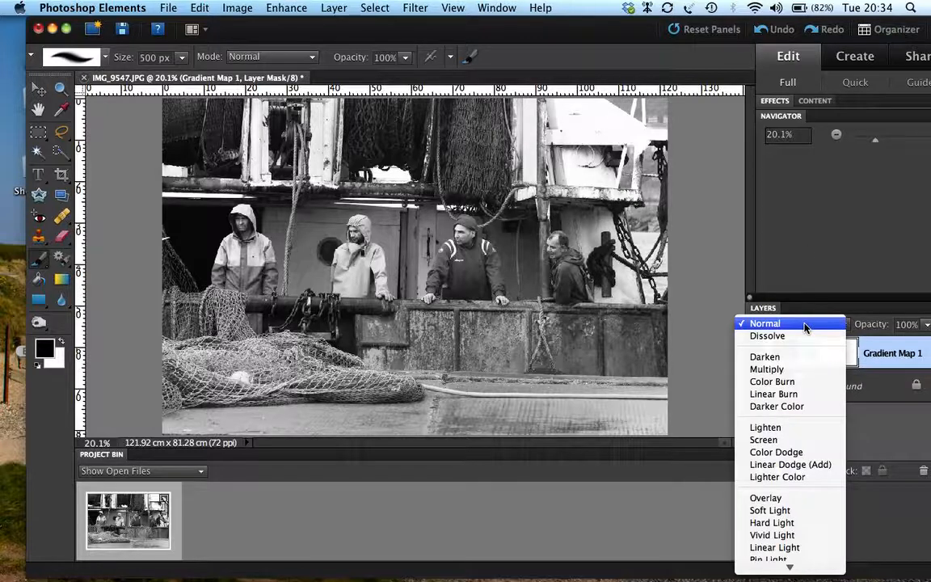
{"action": "left_click", "coordinate": [786, 501]}
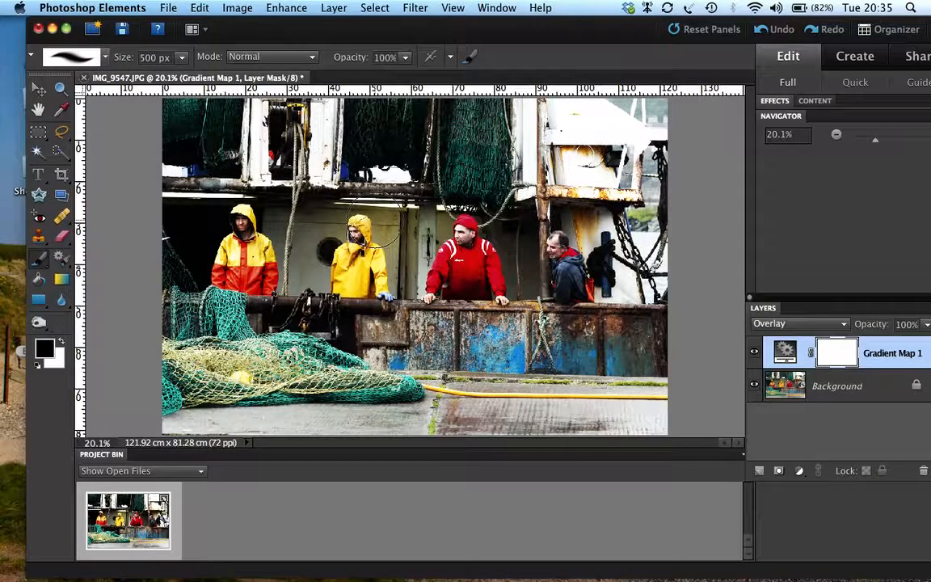
{"action": "left_click", "coordinate": [927, 327]}
{"action": "left_click_drag", "start_coordinate": [922, 344], "coordinate": [867, 349]}
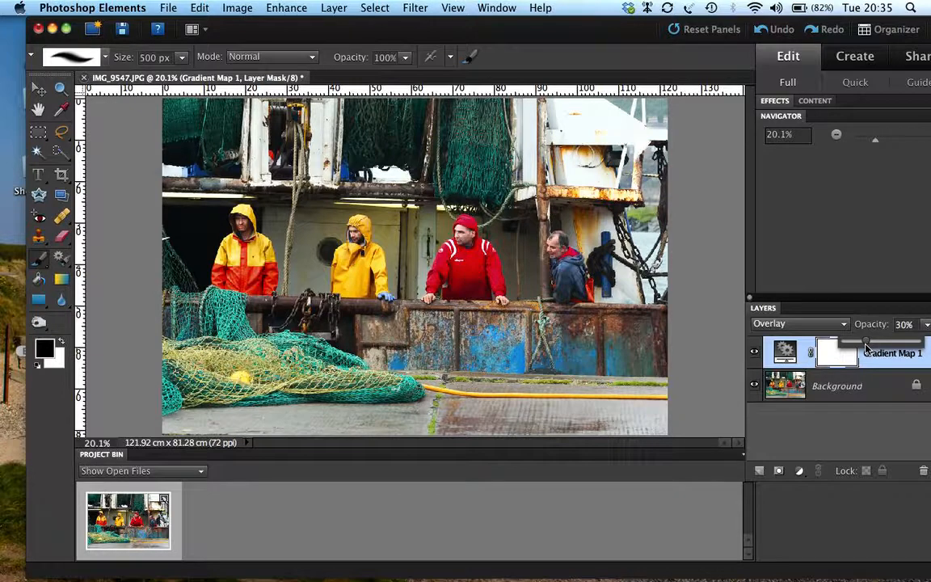
{"action": "left_click_drag", "start_coordinate": [867, 348], "coordinate": [870, 348]}
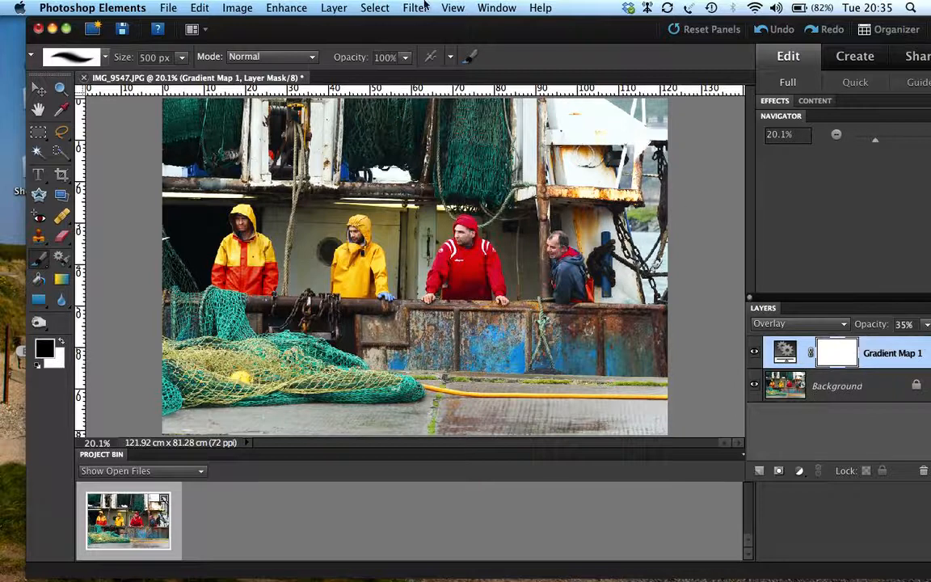
Step: Flatten the image and convert it to black and white with the Scenic Landscape style
{"action": "left_click", "coordinate": [333, 8]}
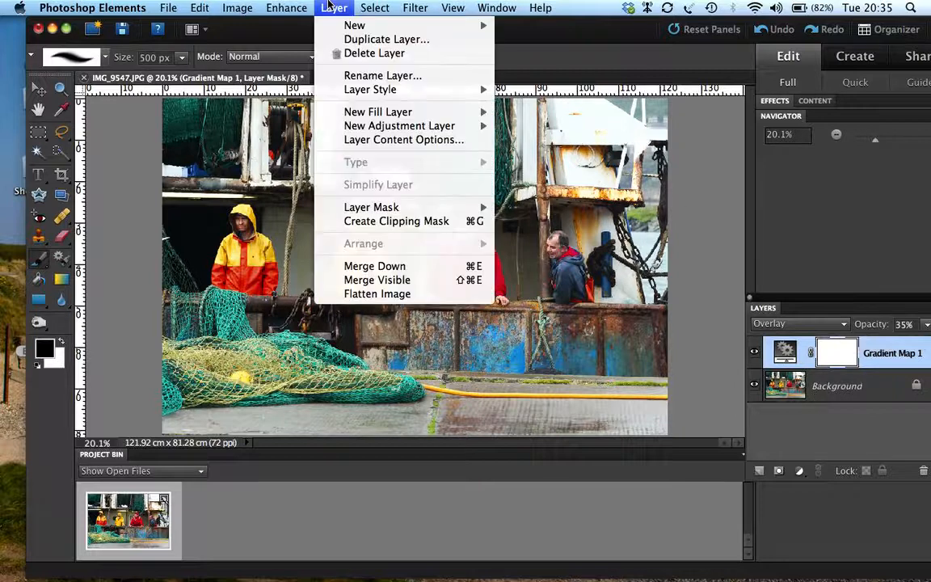
{"action": "left_click", "coordinate": [417, 294]}
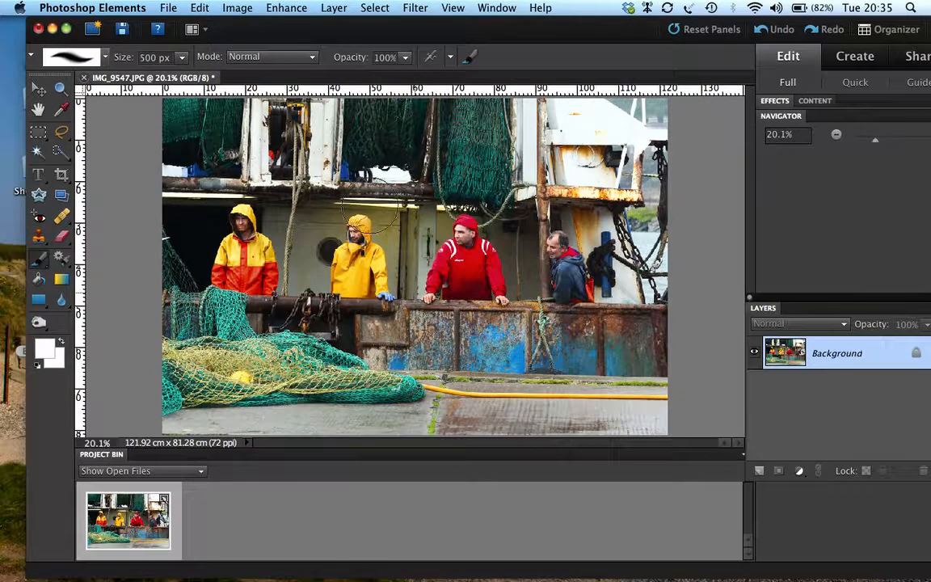
{"action": "left_click", "coordinate": [247, 7]}
{"action": "mouse_move", "coordinate": [271, 7]}
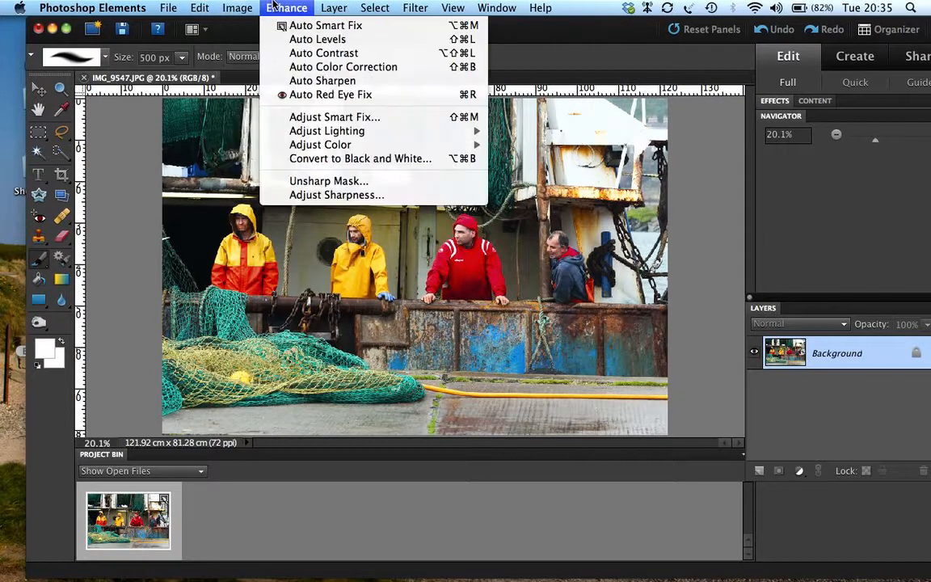
{"action": "left_click", "coordinate": [359, 165]}
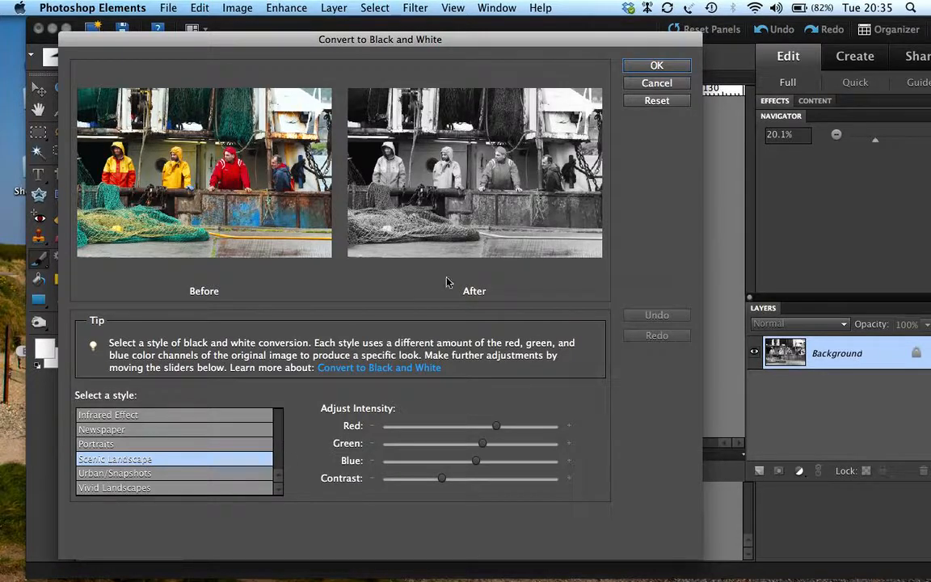
{"action": "left_click", "coordinate": [656, 66]}
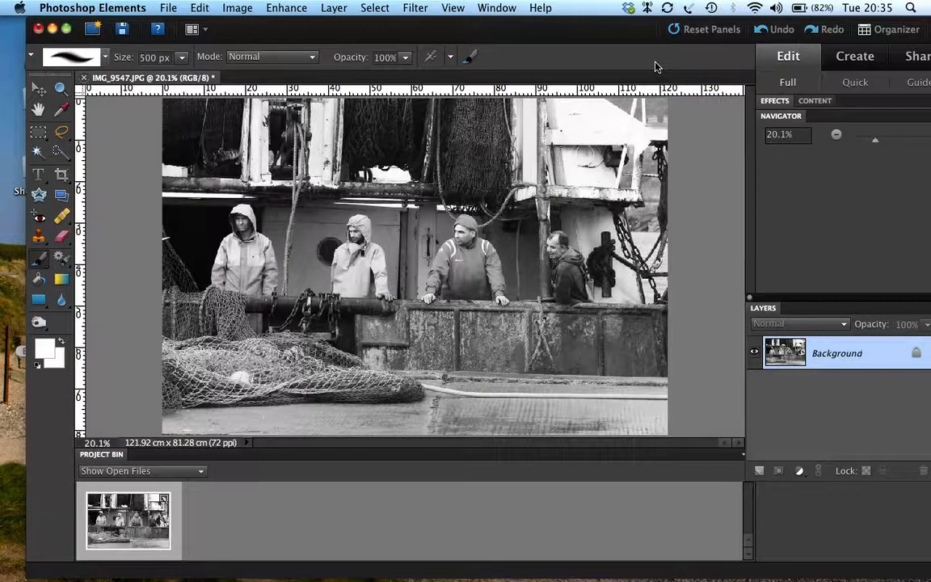
Step: Darken the foreground fishing net with the Burn tool, using a 533 px brush and the Shadows range
{"action": "left_click", "coordinate": [37, 322]}
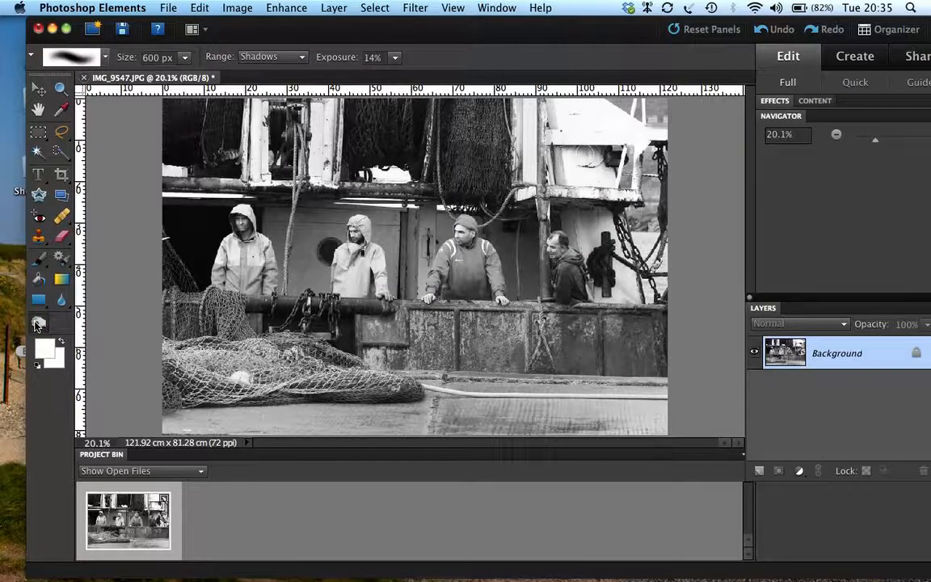
{"action": "left_click", "coordinate": [184, 61]}
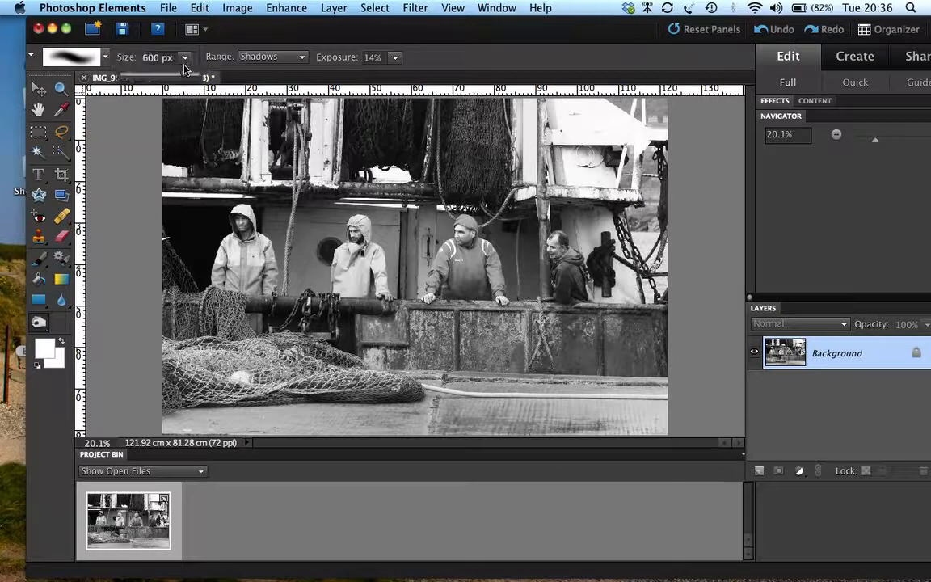
{"action": "mouse_move", "coordinate": [185, 76]}
{"action": "left_mouse_down"}
{"action": "mouse_move", "coordinate": [156, 77]}
{"action": "mouse_move", "coordinate": [184, 78]}
{"action": "left_mouse_up"}
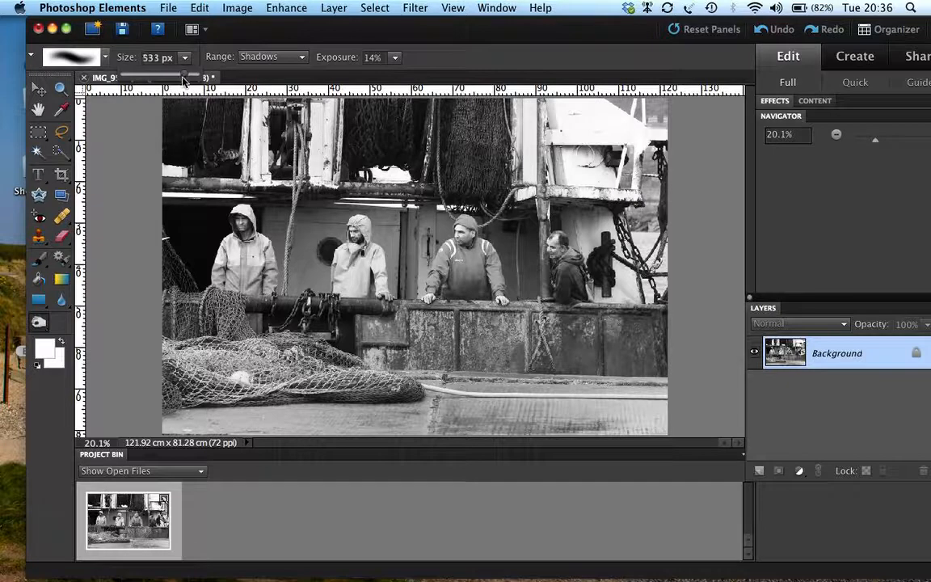
{"action": "left_click", "coordinate": [296, 59]}
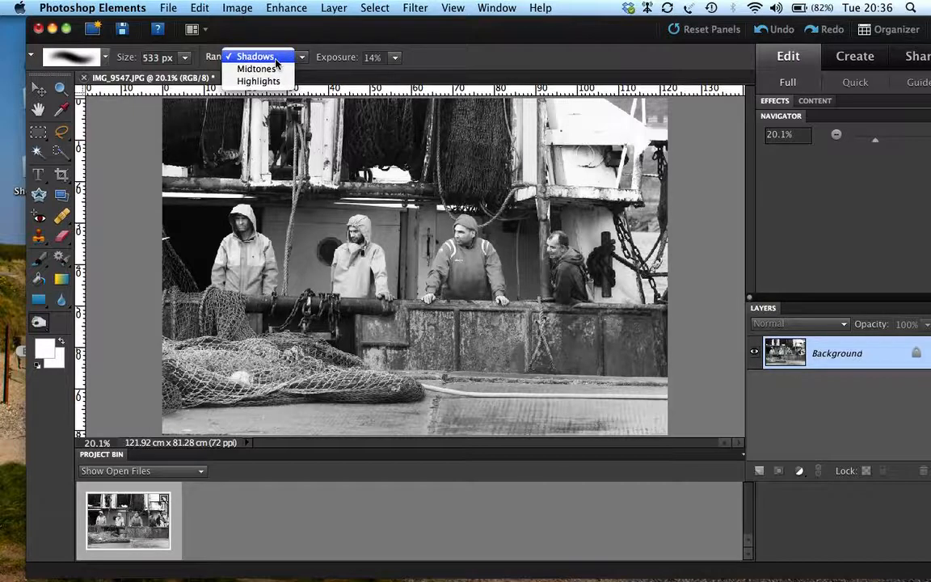
{"action": "left_click", "coordinate": [276, 64]}
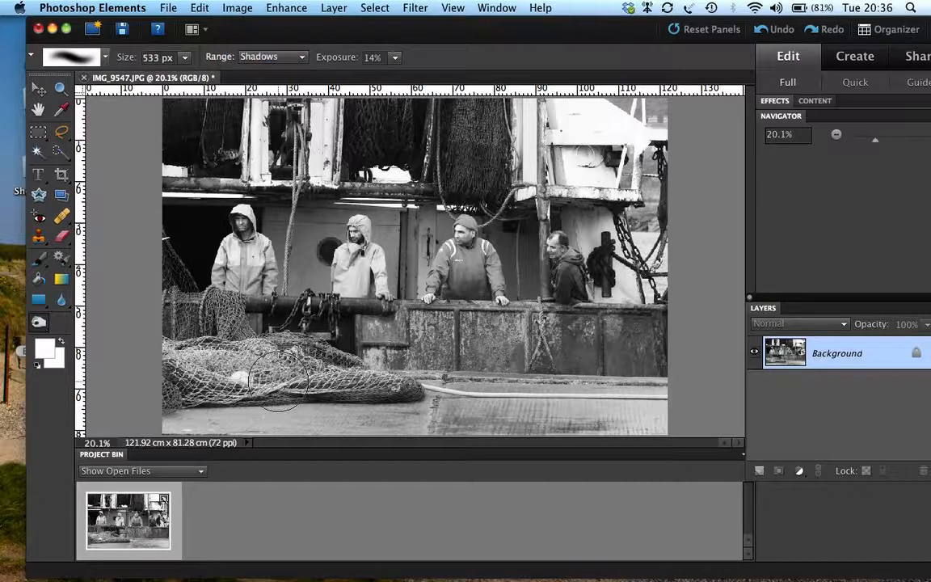
{"action": "mouse_move", "coordinate": [279, 382]}
{"action": "left_mouse_down"}
{"action": "mouse_move", "coordinate": [298, 347]}
{"action": "mouse_move", "coordinate": [231, 341]}
{"action": "mouse_move", "coordinate": [152, 378]}
{"action": "mouse_move", "coordinate": [309, 350]}
{"action": "mouse_move", "coordinate": [186, 322]}
{"action": "mouse_move", "coordinate": [278, 326]}
{"action": "left_mouse_up"}
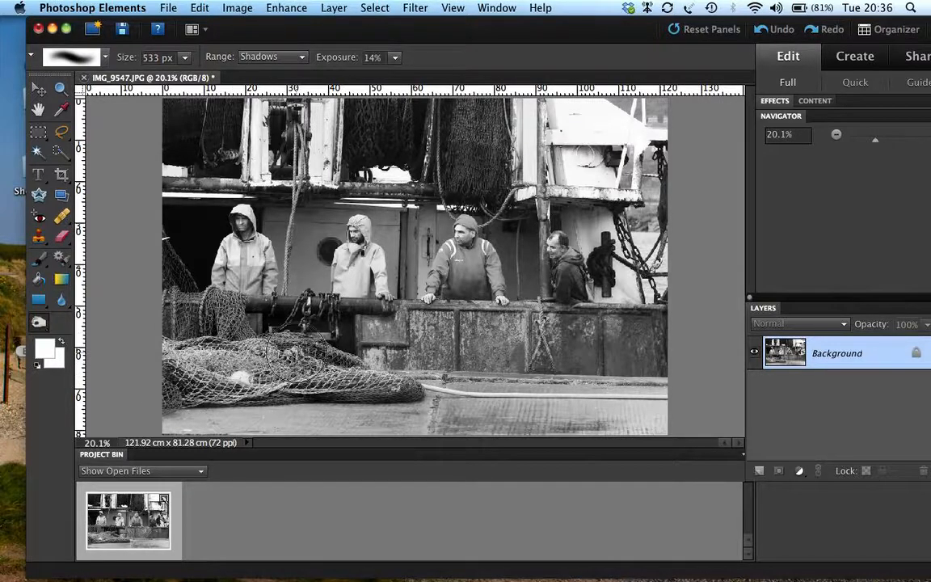
Step: Try burning the fishing net at 96% exposure, and undo the stroke
{"action": "left_click", "coordinate": [394, 61]}
{"action": "left_click_drag", "start_coordinate": [396, 76], "coordinate": [458, 77]}
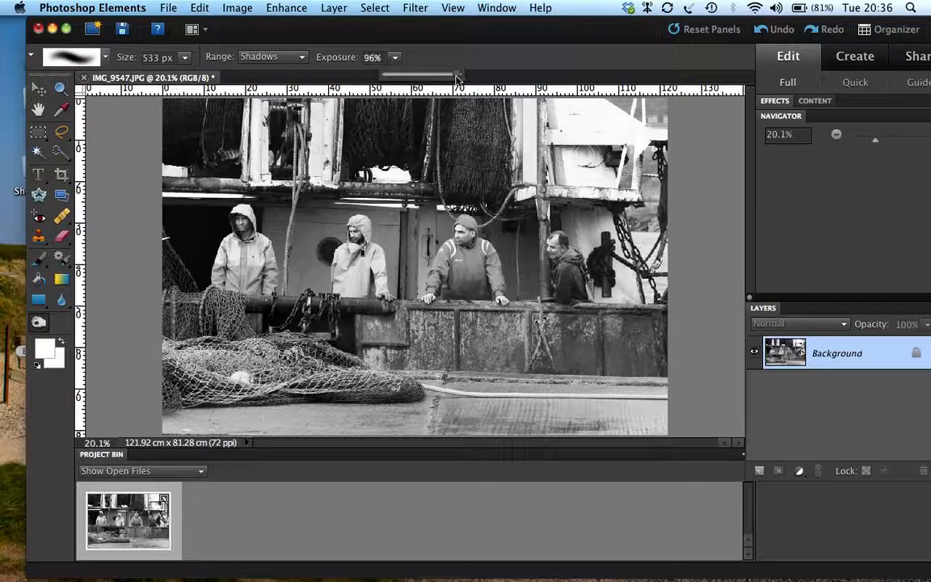
{"action": "left_click", "coordinate": [240, 328]}
{"action": "mouse_move", "coordinate": [239, 328]}
{"action": "left_mouse_down"}
{"action": "mouse_move", "coordinate": [212, 344]}
{"action": "mouse_move", "coordinate": [192, 384]}
{"action": "mouse_move", "coordinate": [230, 368]}
{"action": "left_mouse_up"}
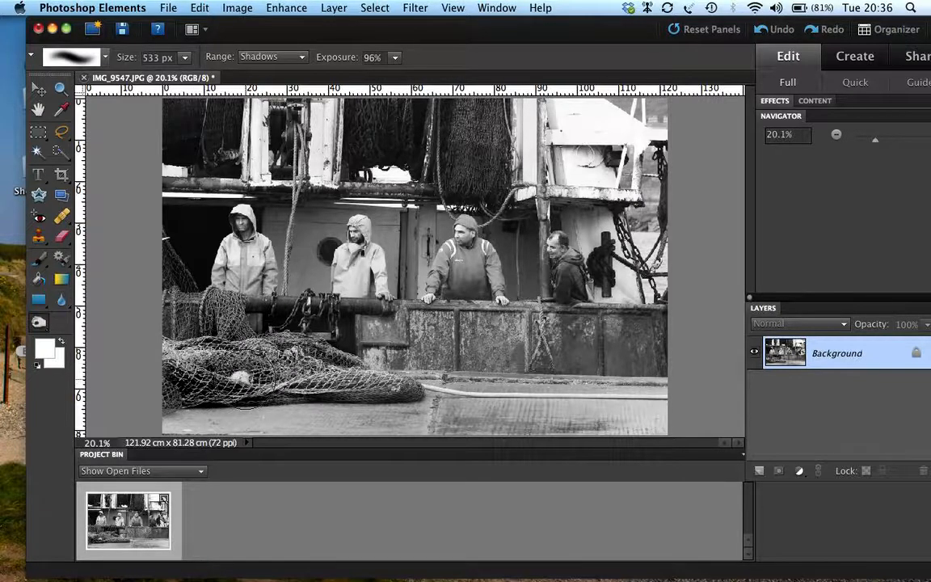
{"action": "key", "text": "super+z"}
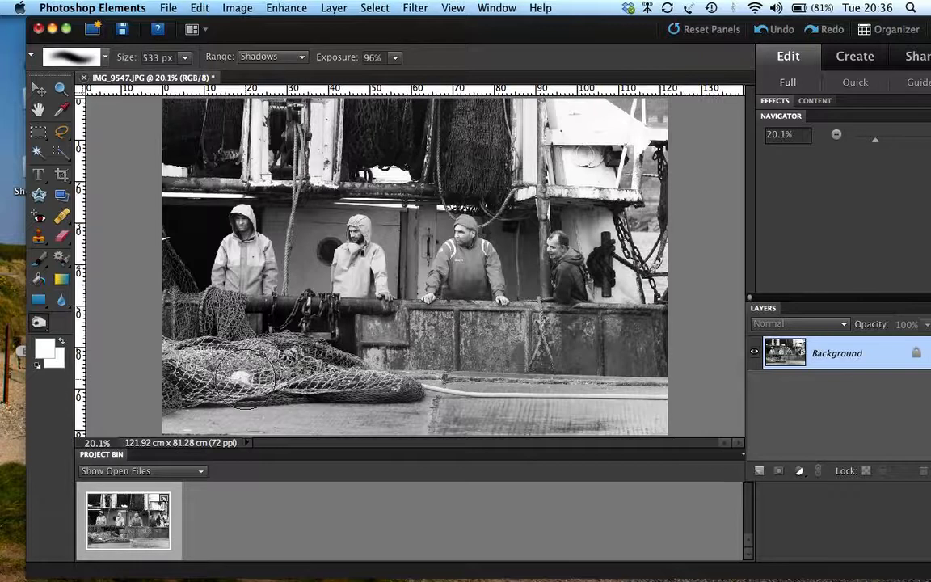
Step: Set the burn exposure to 15% and darken the shadows of the foreground net, the hanging net and the boat's hull
{"action": "left_click", "coordinate": [394, 57]}
{"action": "left_click_drag", "start_coordinate": [390, 71], "coordinate": [333, 81]}
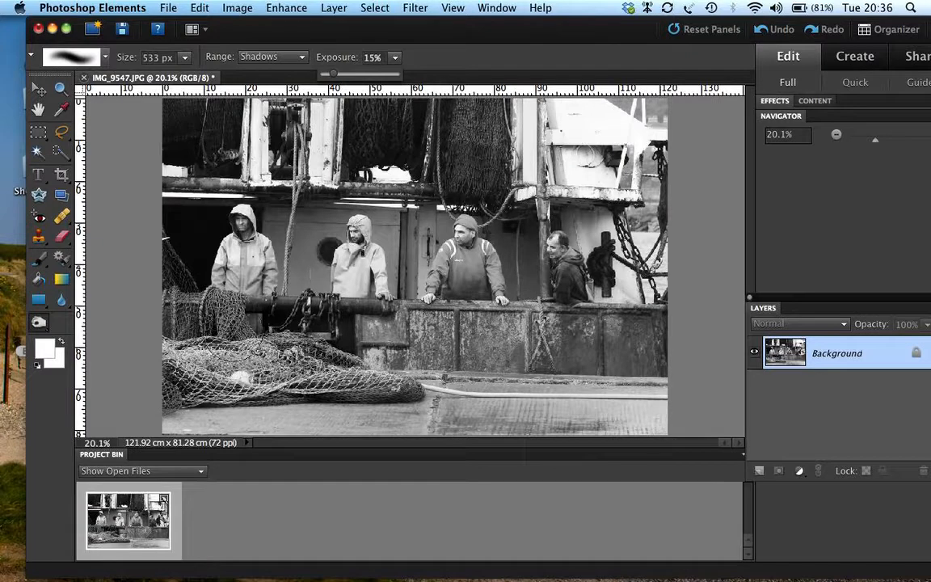
{"action": "mouse_move", "coordinate": [212, 380]}
{"action": "left_mouse_down"}
{"action": "mouse_move", "coordinate": [217, 333]}
{"action": "mouse_move", "coordinate": [180, 326]}
{"action": "mouse_move", "coordinate": [229, 330]}
{"action": "left_mouse_up"}
{"action": "mouse_move", "coordinate": [581, 297]}
{"action": "left_mouse_down"}
{"action": "mouse_move", "coordinate": [576, 333]}
{"action": "mouse_move", "coordinate": [454, 337]}
{"action": "mouse_move", "coordinate": [545, 334]}
{"action": "mouse_move", "coordinate": [418, 326]}
{"action": "mouse_move", "coordinate": [550, 336]}
{"action": "mouse_move", "coordinate": [497, 351]}
{"action": "mouse_move", "coordinate": [667, 355]}
{"action": "mouse_move", "coordinate": [677, 337]}
{"action": "mouse_move", "coordinate": [600, 290]}
{"action": "mouse_move", "coordinate": [638, 214]}
{"action": "mouse_move", "coordinate": [654, 249]}
{"action": "mouse_move", "coordinate": [646, 110]}
{"action": "mouse_move", "coordinate": [585, 106]}
{"action": "mouse_move", "coordinate": [674, 109]}
{"action": "mouse_move", "coordinate": [476, 135]}
{"action": "mouse_move", "coordinate": [476, 114]}
{"action": "mouse_move", "coordinate": [471, 190]}
{"action": "mouse_move", "coordinate": [476, 96]}
{"action": "left_mouse_up"}
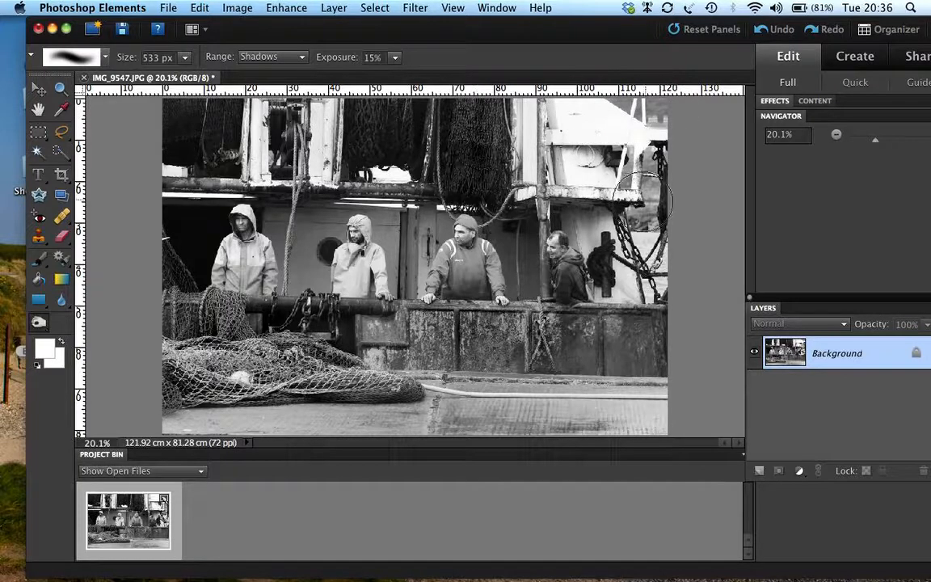
{"action": "mouse_move", "coordinate": [397, 329]}
{"action": "left_mouse_down"}
{"action": "mouse_move", "coordinate": [413, 237]}
{"action": "mouse_move", "coordinate": [489, 277]}
{"action": "mouse_move", "coordinate": [502, 317]}
{"action": "mouse_move", "coordinate": [309, 304]}
{"action": "mouse_move", "coordinate": [281, 316]}
{"action": "mouse_move", "coordinate": [467, 332]}
{"action": "mouse_move", "coordinate": [645, 368]}
{"action": "left_mouse_up"}
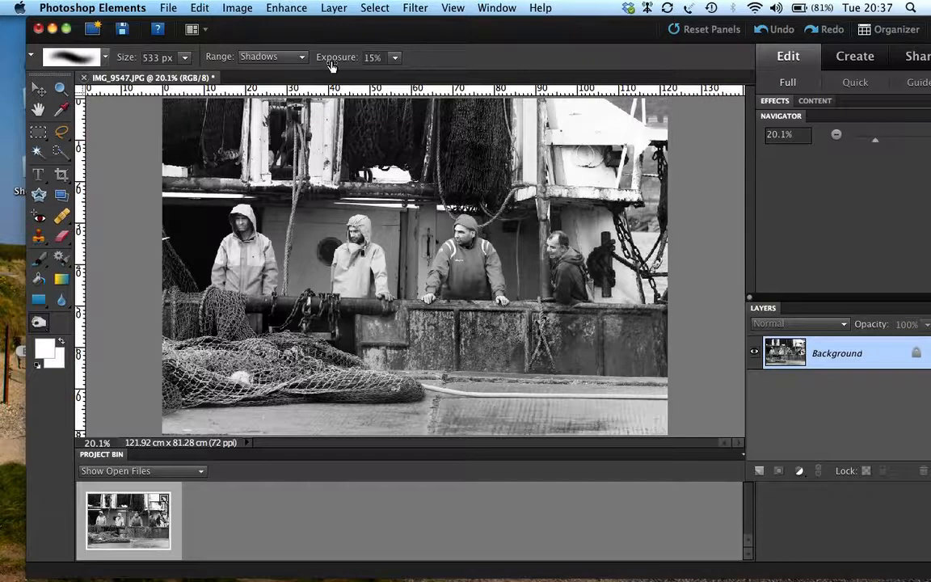
Step: Try to save the image as the JPEG IMG_9547bw.jpg in the Elements folder, decline replacing the existing file and cancel the save
{"action": "left_click", "coordinate": [166, 7]}
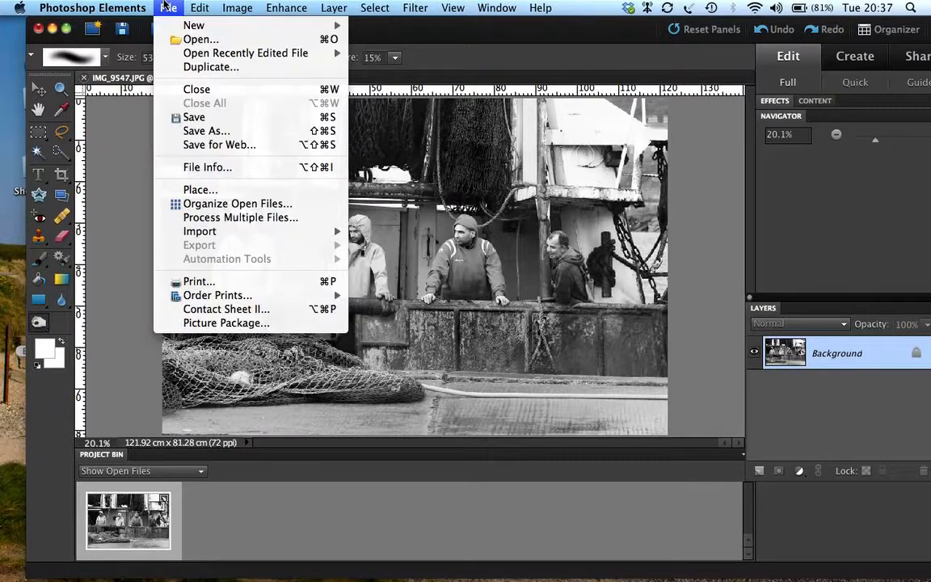
{"action": "left_click", "coordinate": [227, 134]}
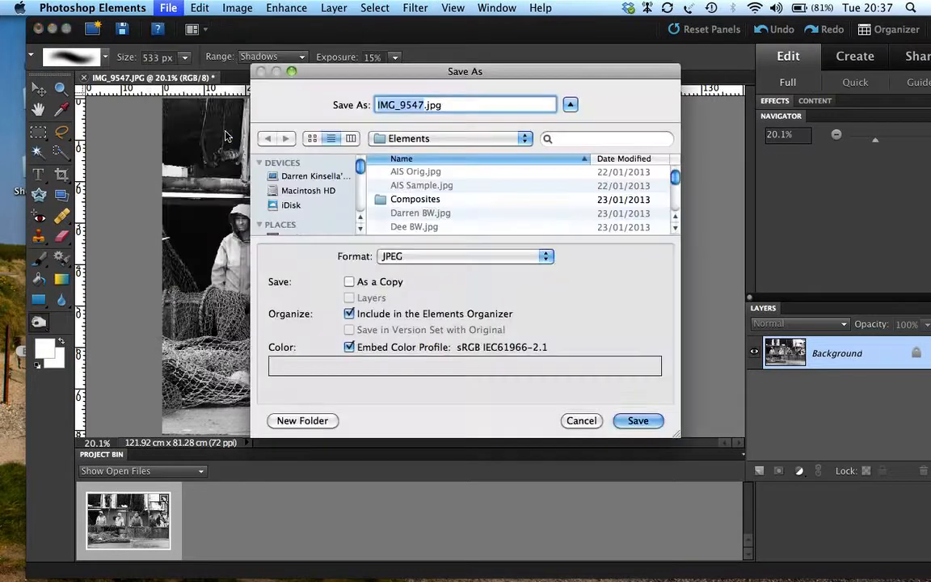
{"action": "left_click", "coordinate": [425, 106]}
{"action": "type", "text": "bw"}
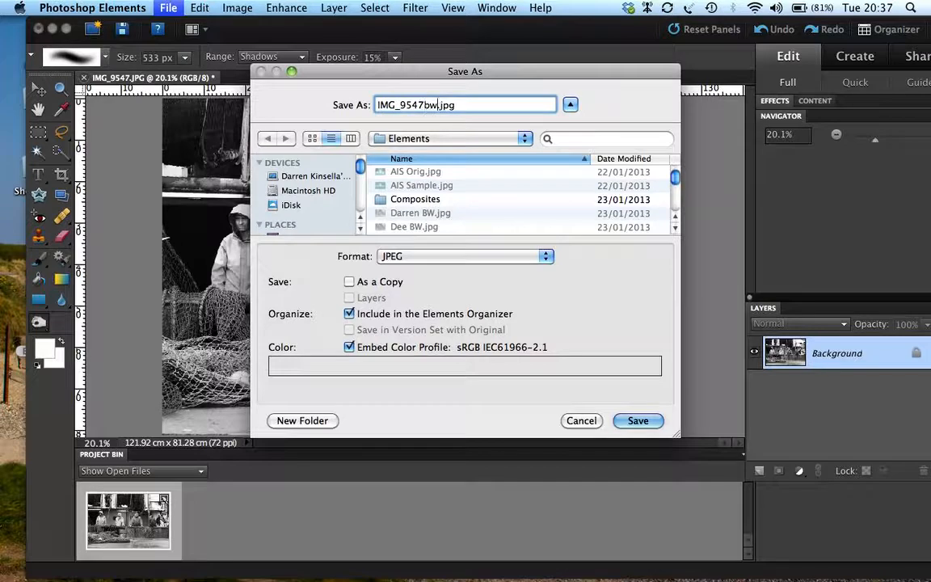
{"action": "key", "text": "Return"}
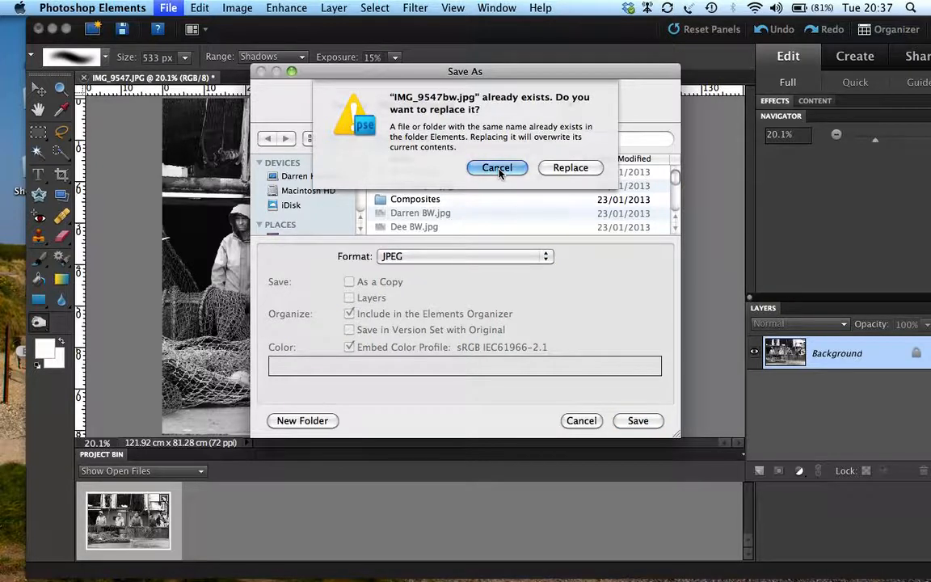
{"action": "left_click", "coordinate": [497, 169]}
{"action": "left_click", "coordinate": [574, 421]}
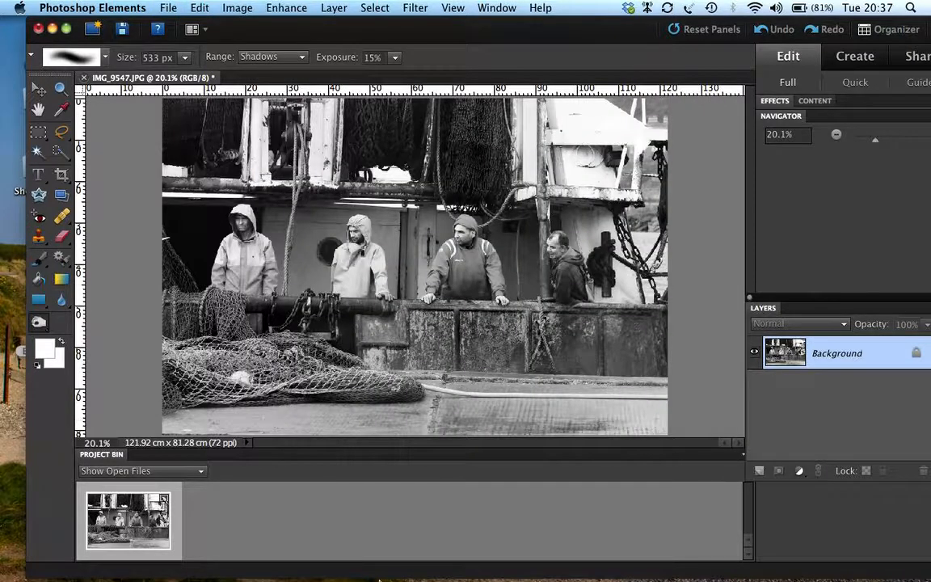
{"action": "mouse_move", "coordinate": [483, 563]}
{"action": "left_click", "coordinate": [620, 564]}
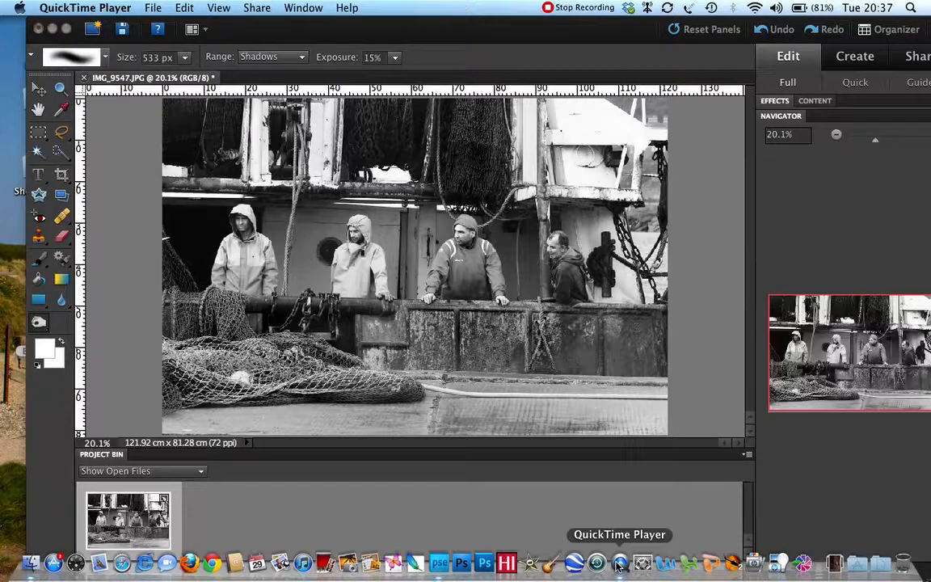
{"action": "left_click", "coordinate": [99, 4]}
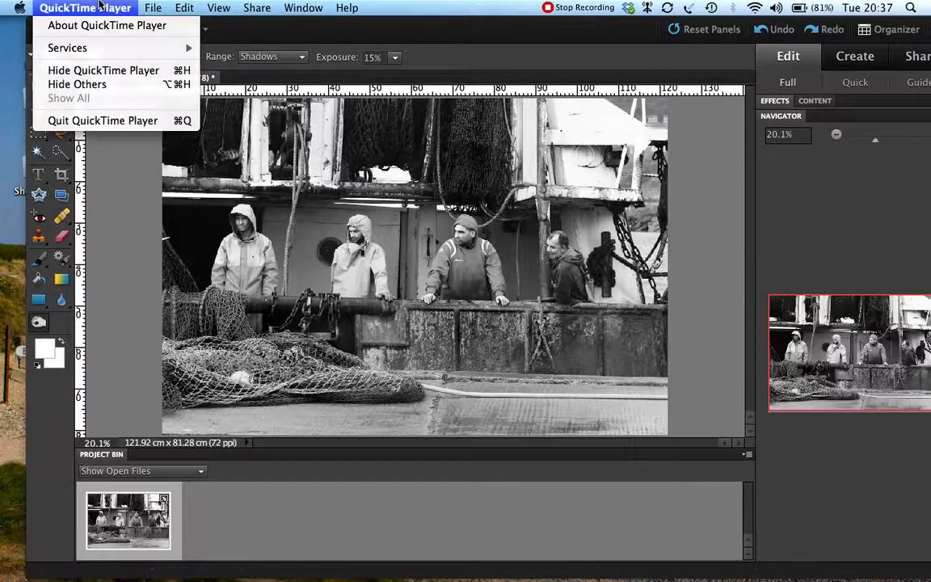